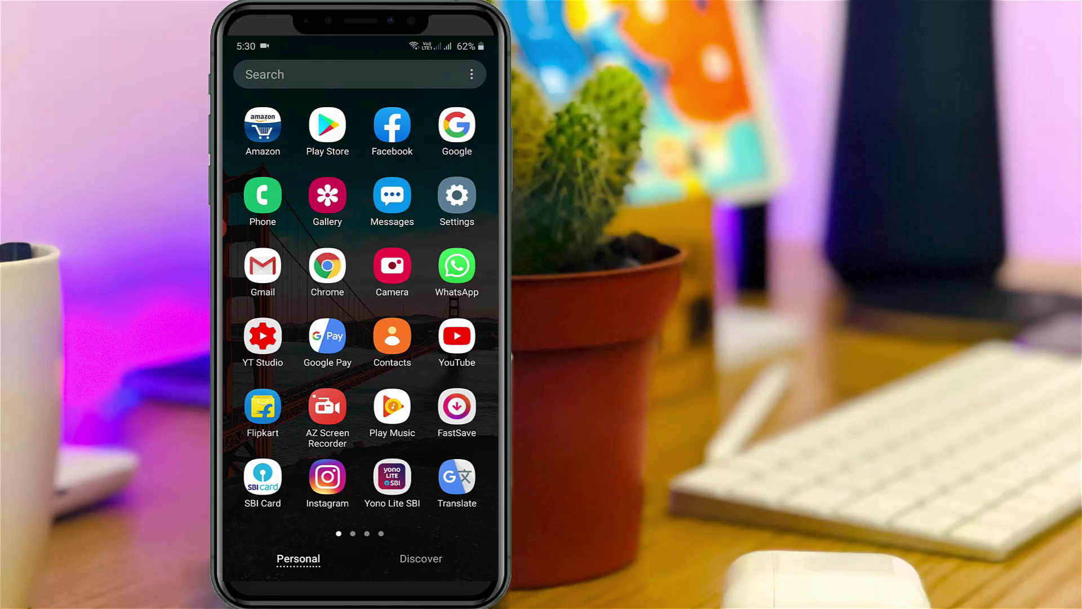
Step: Launch Facebook and bring up the main menu with Settings & Privacy
{"action": "left_click", "coordinate": [392, 126]}
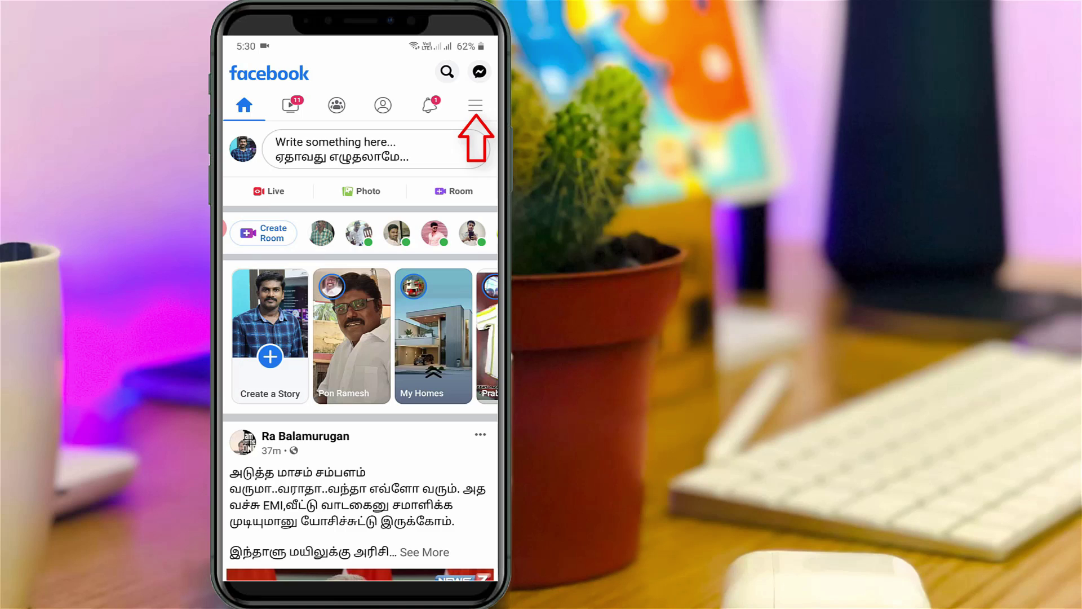
{"action": "left_click", "coordinate": [476, 104]}
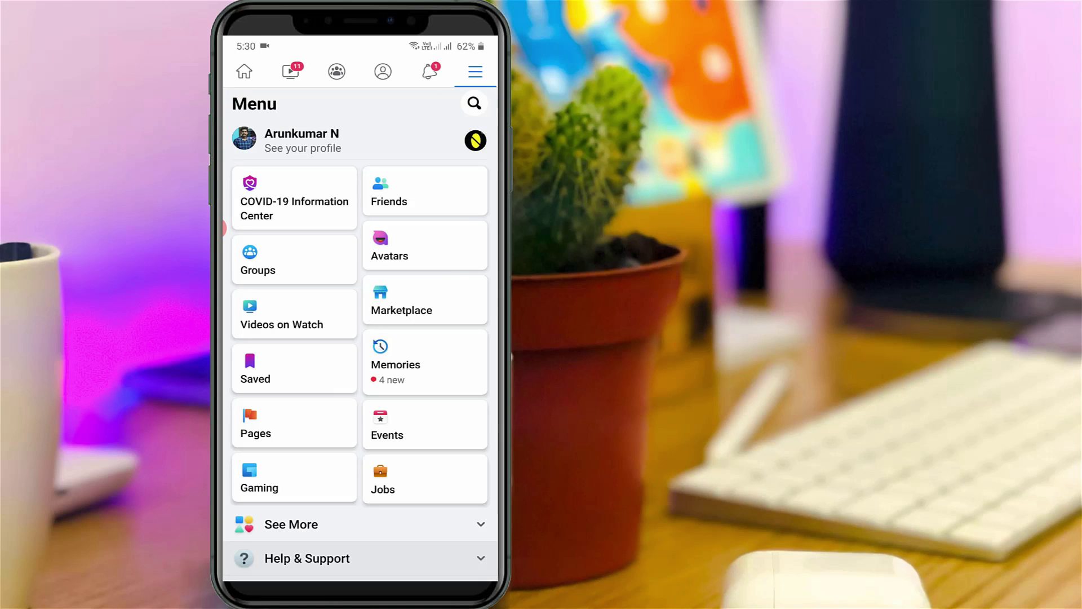
{"action": "scroll", "coordinate": [360, 338], "scroll_direction": "down", "scroll_amount": 2}
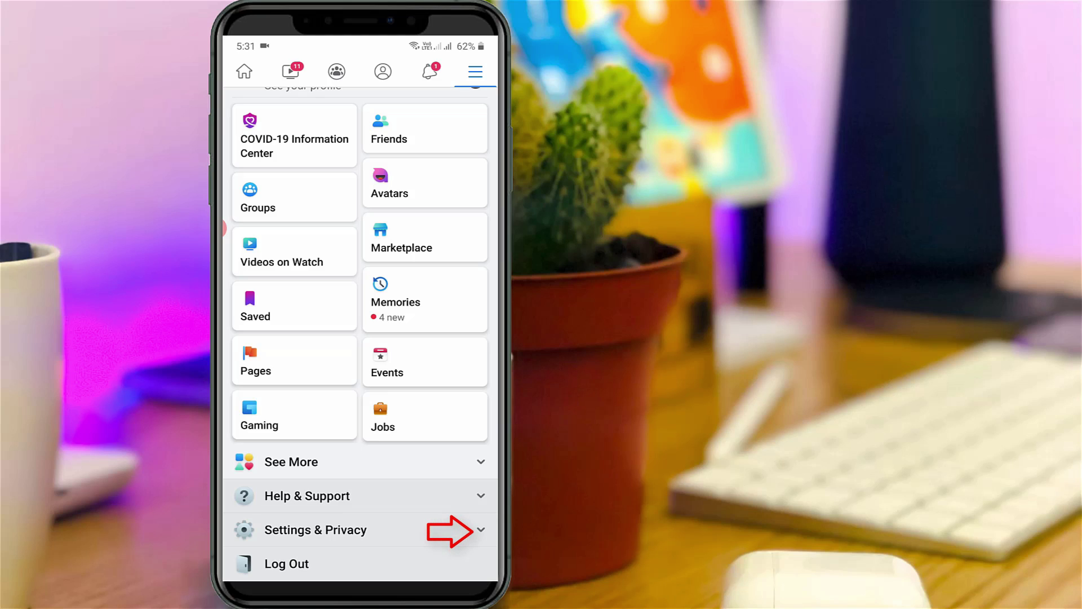
Step: Expand Settings & Privacy and go into Settings
{"action": "left_click", "coordinate": [480, 530]}
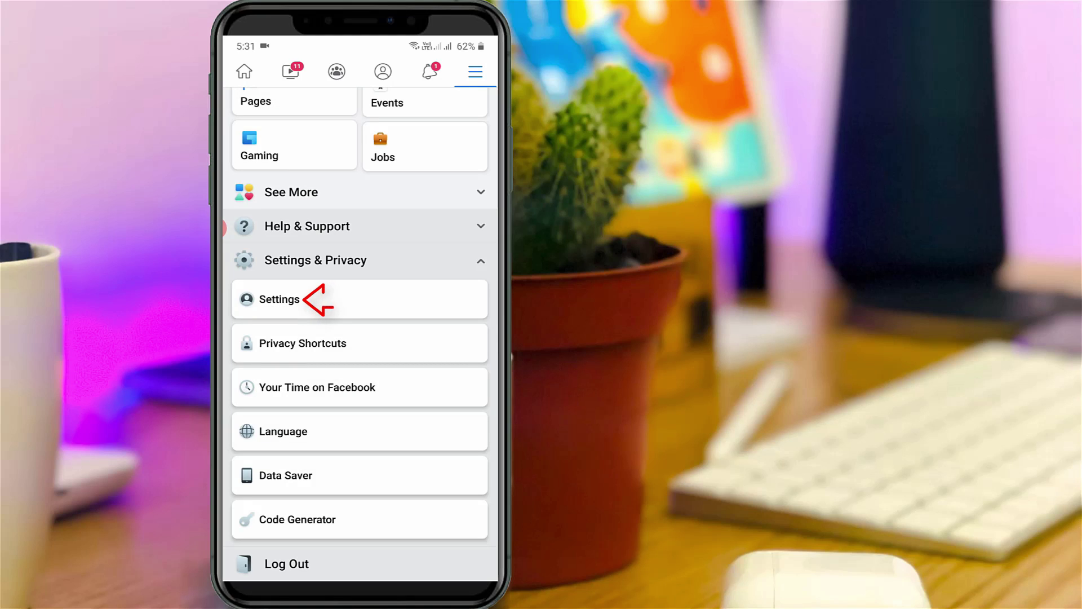
{"action": "left_click", "coordinate": [279, 300]}
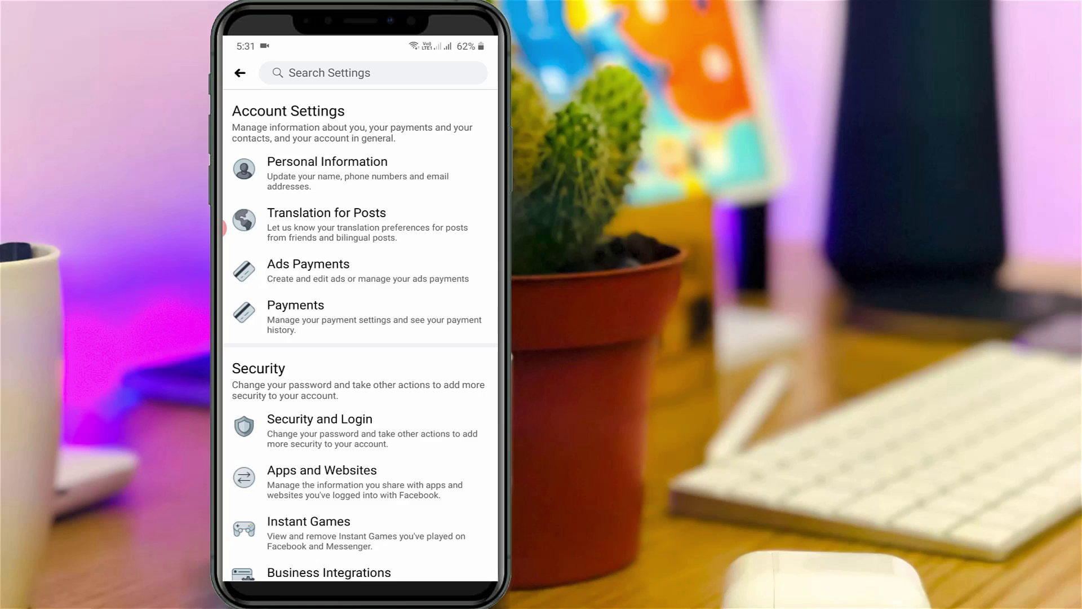
{"action": "scroll", "coordinate": [360, 338], "scroll_direction": "down", "scroll_amount": 5}
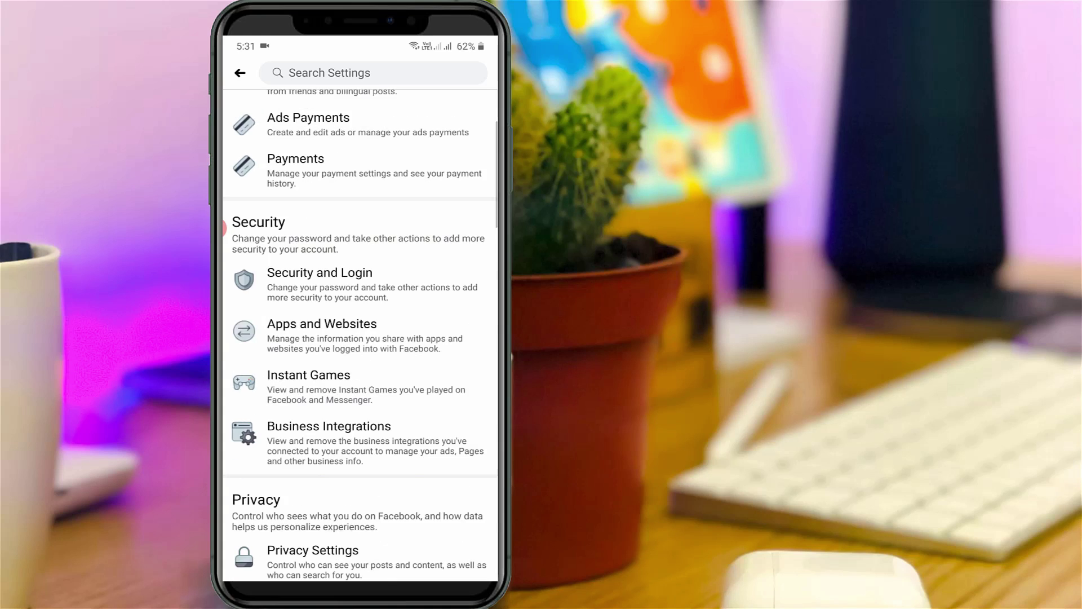
{"action": "scroll", "coordinate": [360, 338], "scroll_direction": "down", "scroll_amount": 5}
{"action": "scroll", "coordinate": [360, 338], "scroll_direction": "down", "scroll_amount": 5}
{"action": "scroll", "coordinate": [360, 338], "scroll_direction": "down", "scroll_amount": 5}
{"action": "scroll", "coordinate": [360, 338], "scroll_direction": "down", "scroll_amount": 3}
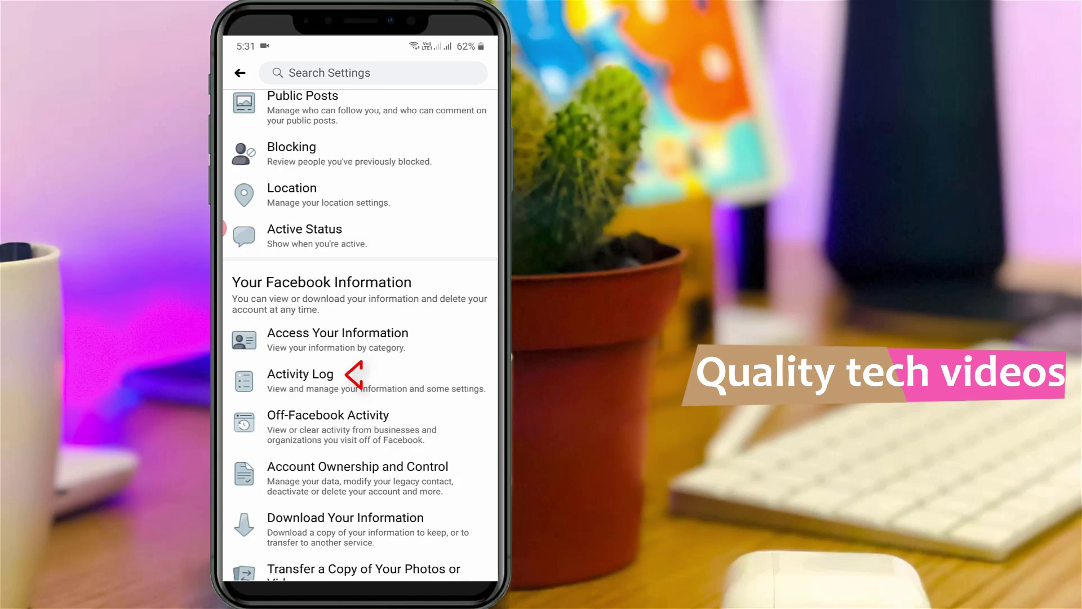
Step: Go into the Activity Log from Your Facebook Information
{"action": "left_click", "coordinate": [300, 378]}
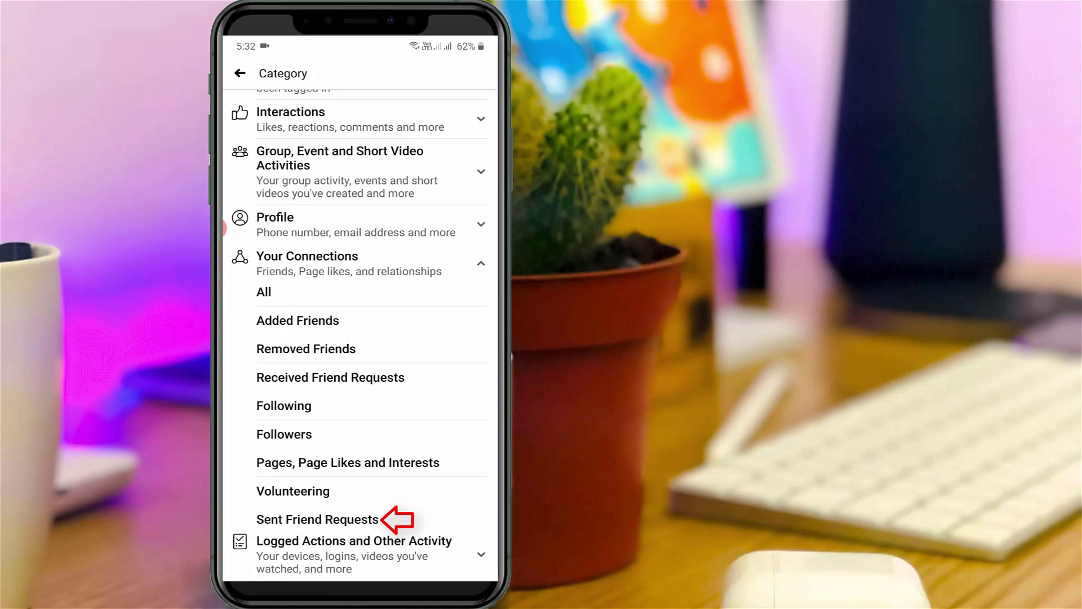
Step: Apply the Sent Friend Requests category filter to the Activity Log
{"action": "left_click", "coordinate": [317, 519]}
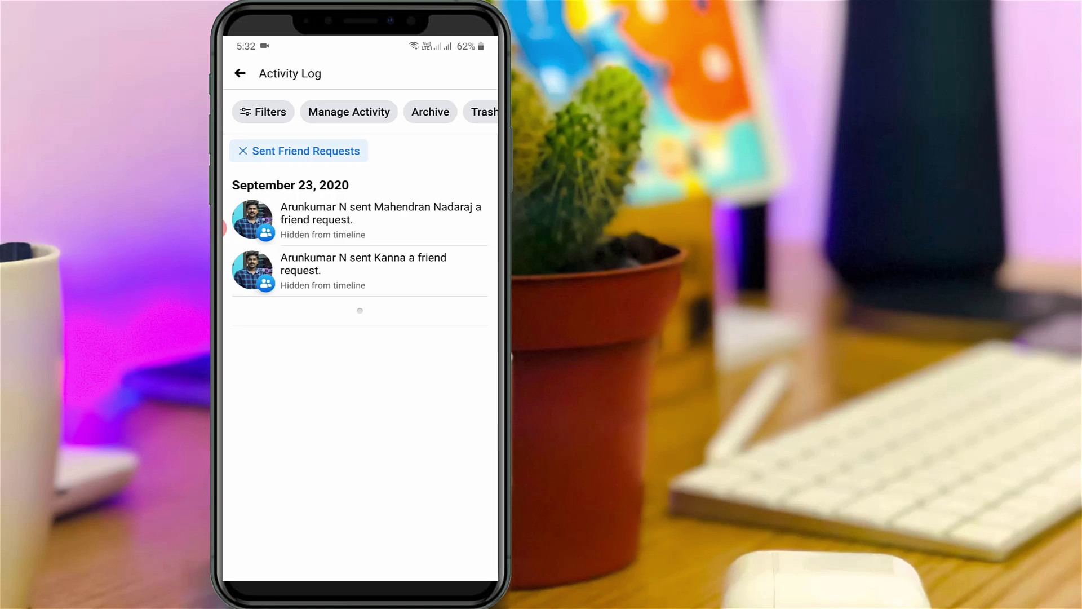
Step: Find the request recipient through recent searches and view their profile showing Requested
{"action": "left_click", "coordinate": [474, 103]}
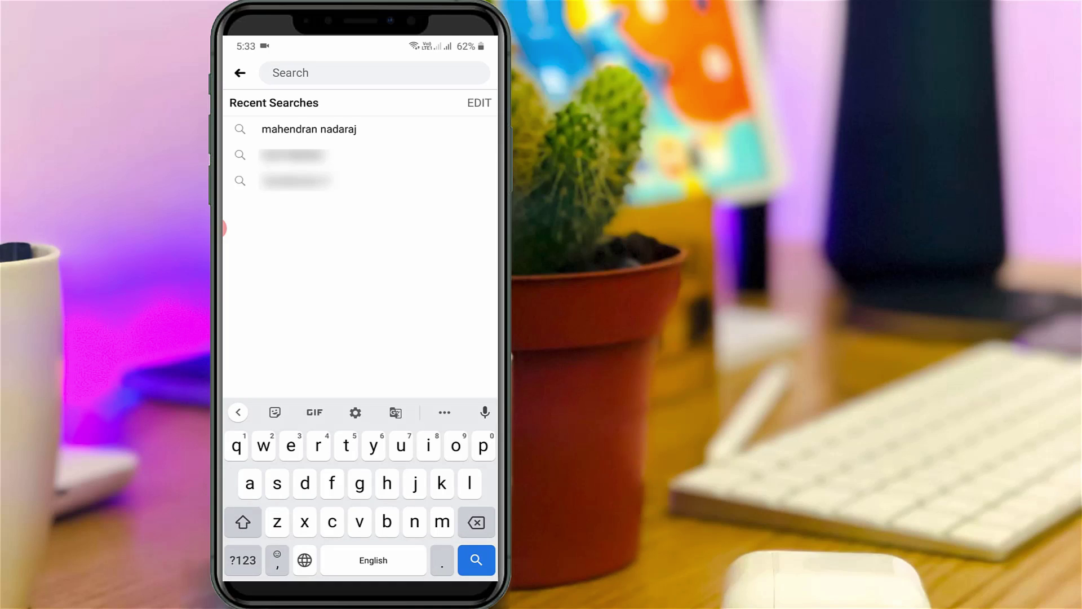
{"action": "left_click", "coordinate": [309, 129]}
{"action": "left_click", "coordinate": [313, 150]}
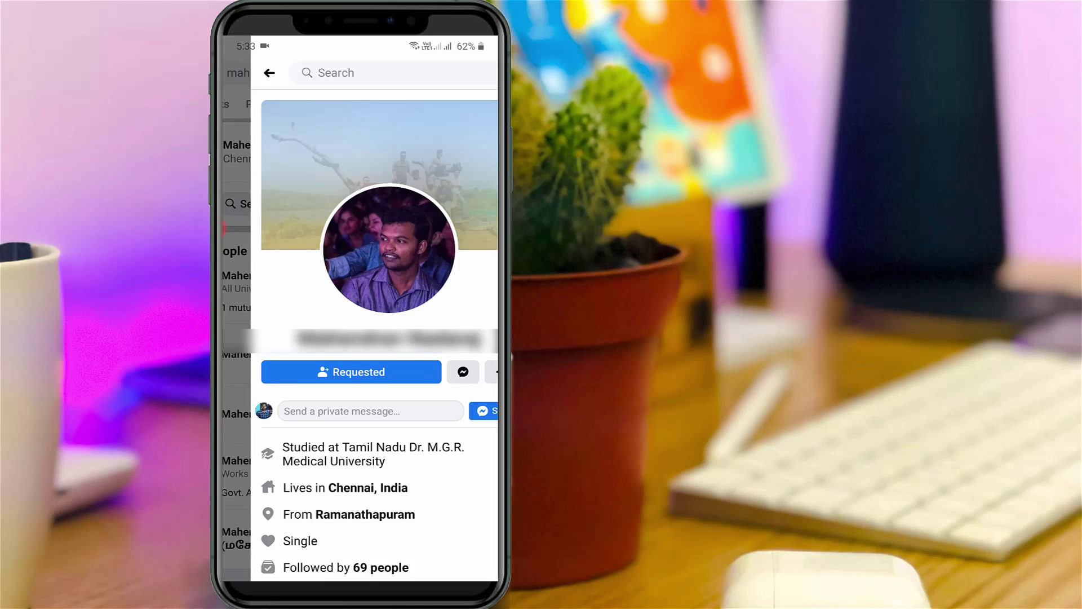